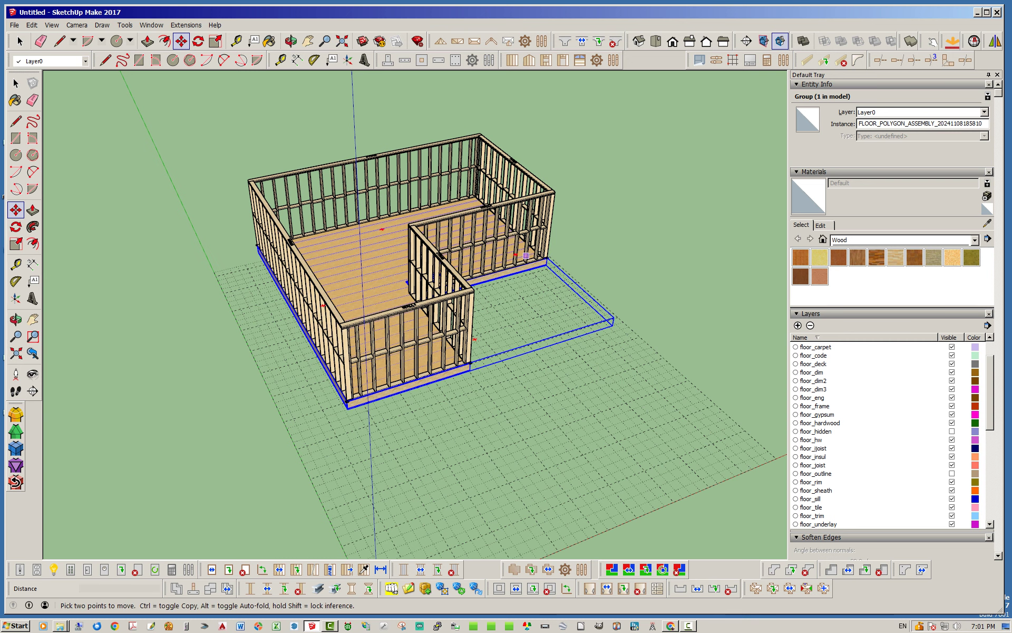
# - Move the floor assembly by its bottom outer corner onto the matching top corner of the stud walls
pyautogui.scroll(8, 352, 385)
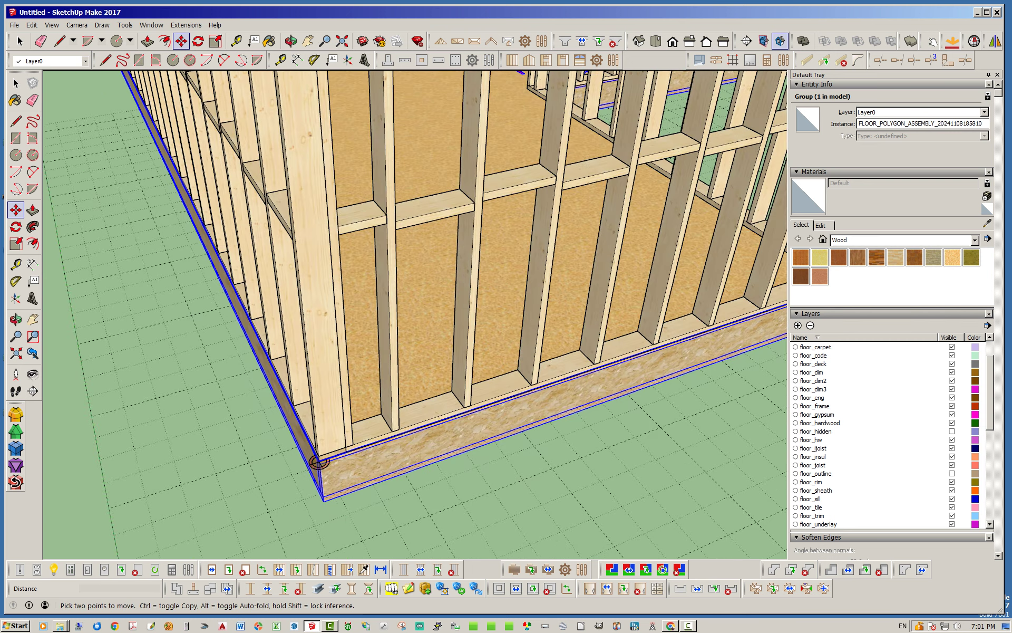
pyautogui.click(323, 500)
pyautogui.scroll(-5, 324, 501)
pyautogui.scroll(5, 356, 326)
pyautogui.click(356, 326)
pyautogui.press('space')
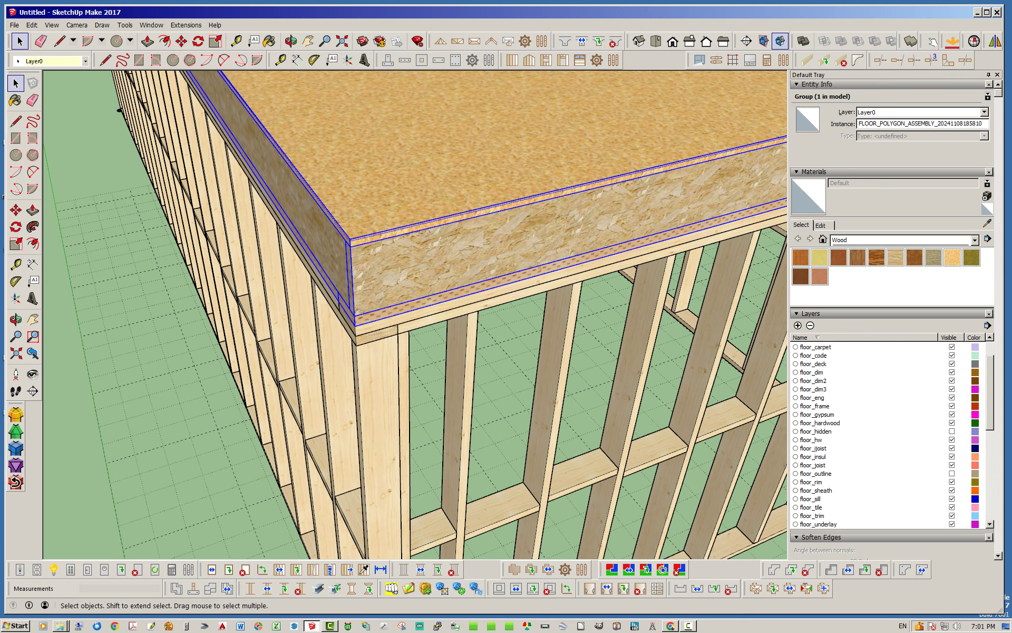
# - Examine the floor assembly on top of the stud walls from several angles
pyautogui.click(222, 364)
pyautogui.scroll(-7, 253, 362)
pyautogui.moveTo(422, 390); pyautogui.dragTo(289, 403, button='middle')
pyautogui.scroll(-3, 474, 295)
pyautogui.moveTo(432, 338); pyautogui.dragTo(480, 290, button='middle')
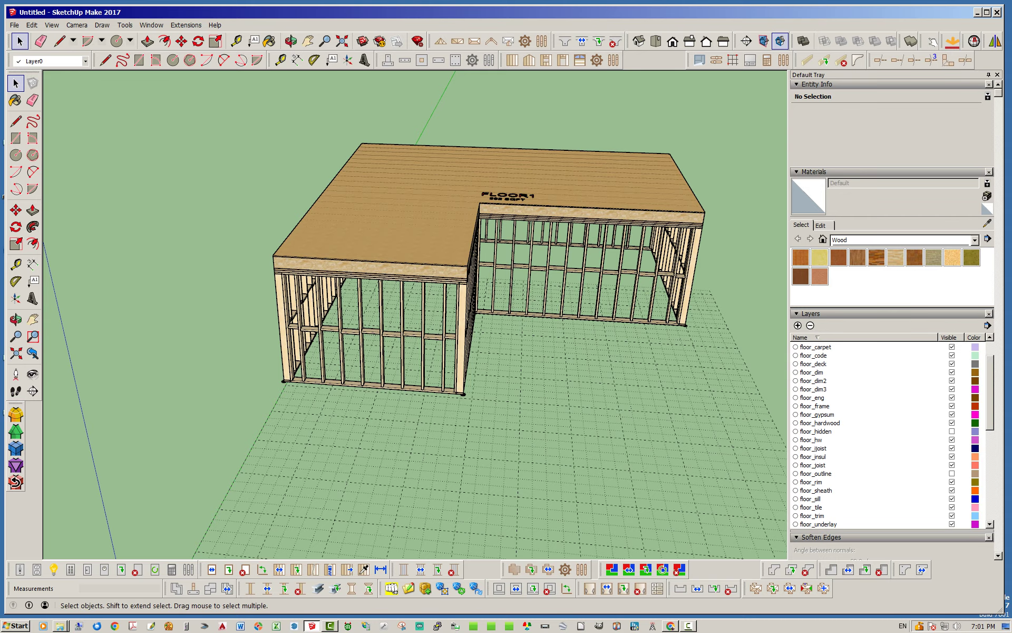
pyautogui.moveTo(454, 238); pyautogui.dragTo(385, 207, button='middle')
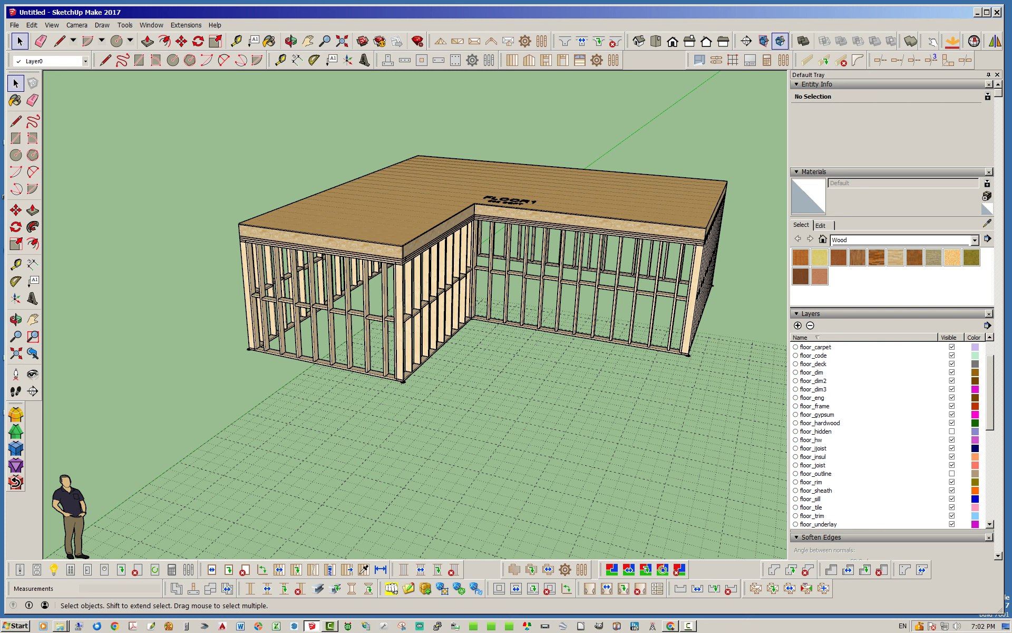
pyautogui.moveTo(506, 264); pyautogui.dragTo(442, 290, button='middle')
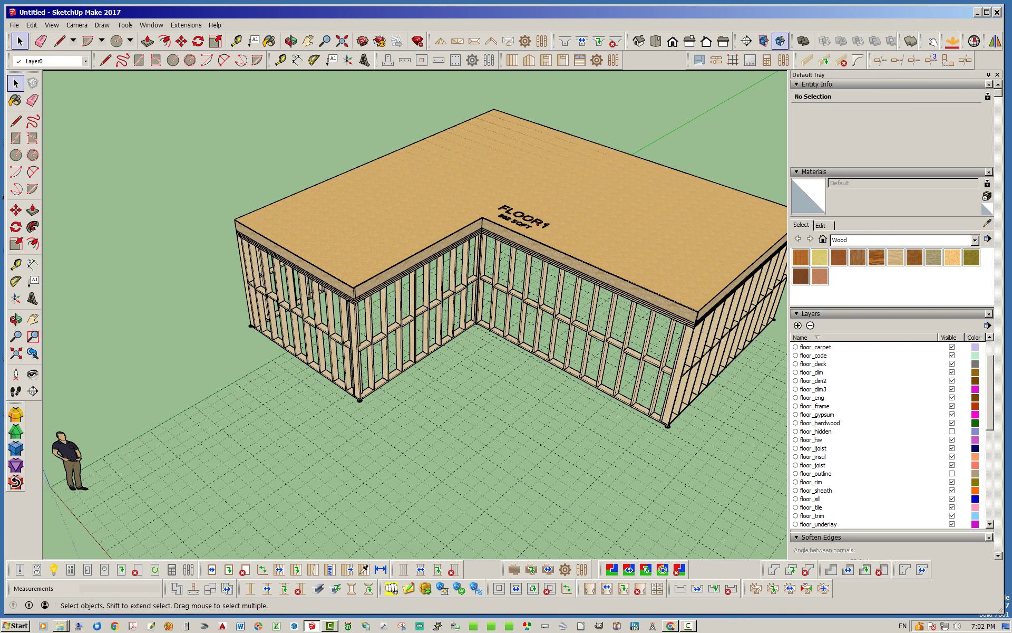
pyautogui.moveTo(369, 263); pyautogui.dragTo(454, 269, button='middle')
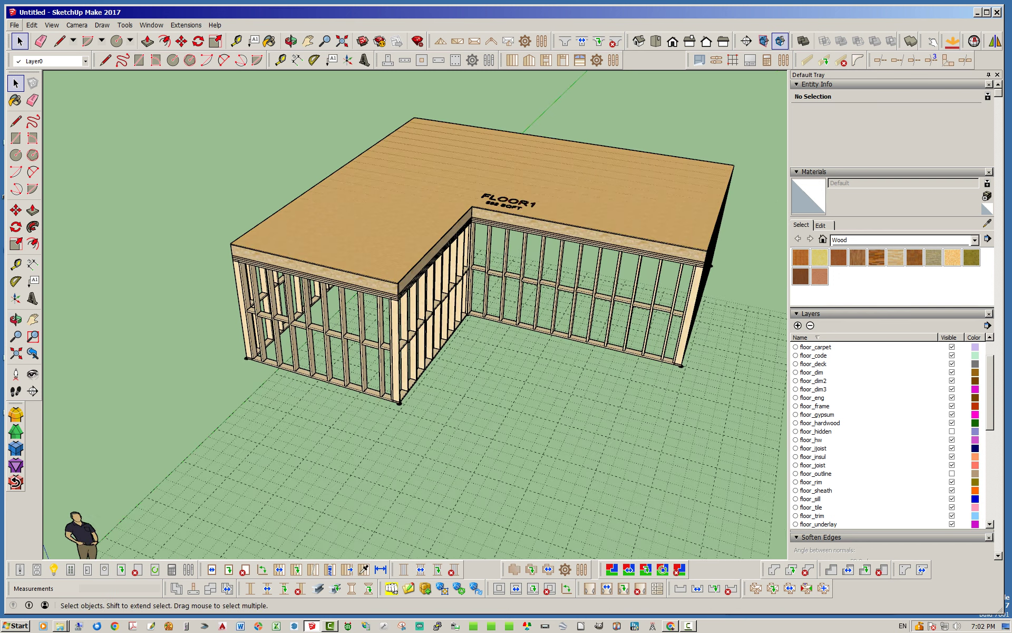
# - Undo the floor regeneration and the floor's move onto the walls
pyautogui.click(31, 25)
pyautogui.press('Return')
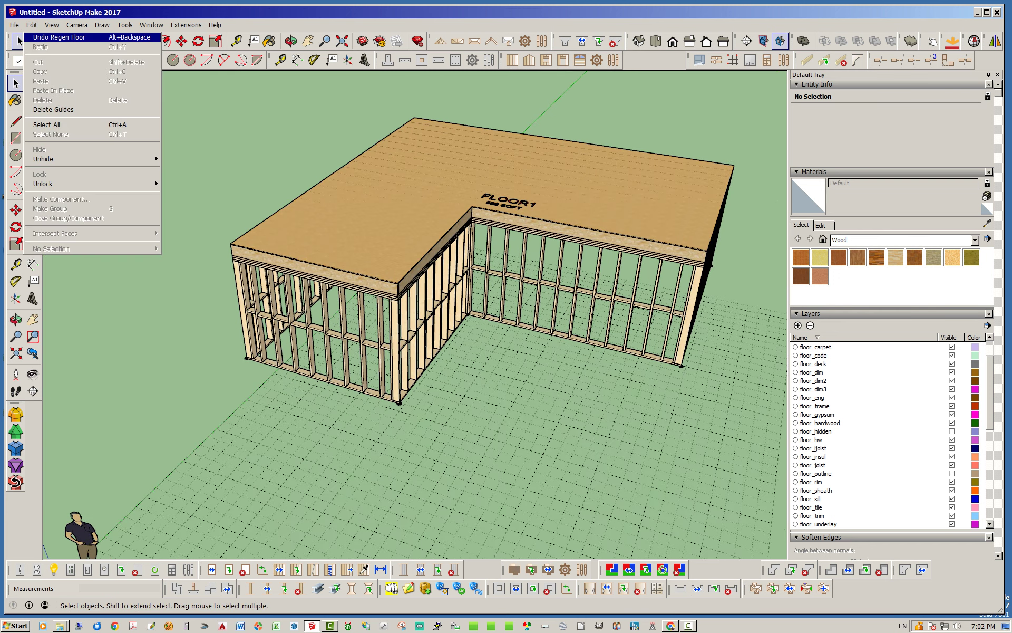
pyautogui.hotkey('alt', 'e')
pyautogui.press('Down')
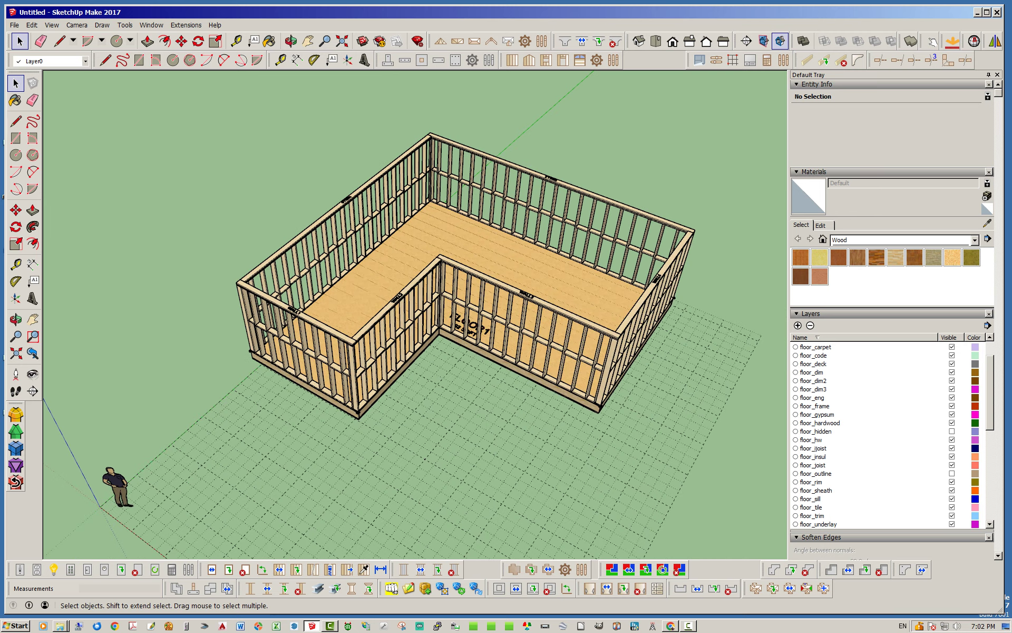
# - Add 0.75 in carpet flooring with a 0.5 in carpet pad underlayment to the floor, using the six surrounding walls as its footprint
pyautogui.click(612, 569)
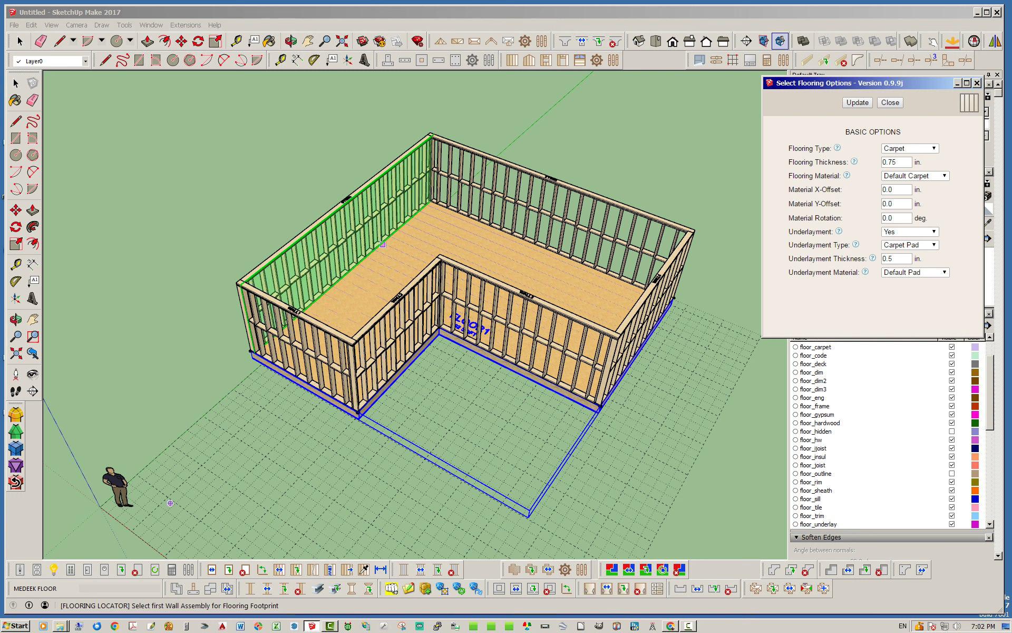
pyautogui.moveTo(351, 280); pyautogui.dragTo(253, 338, button='middle')
pyautogui.moveTo(417, 248); pyautogui.dragTo(329, 224, button='middle')
pyautogui.scroll(4, 330, 224)
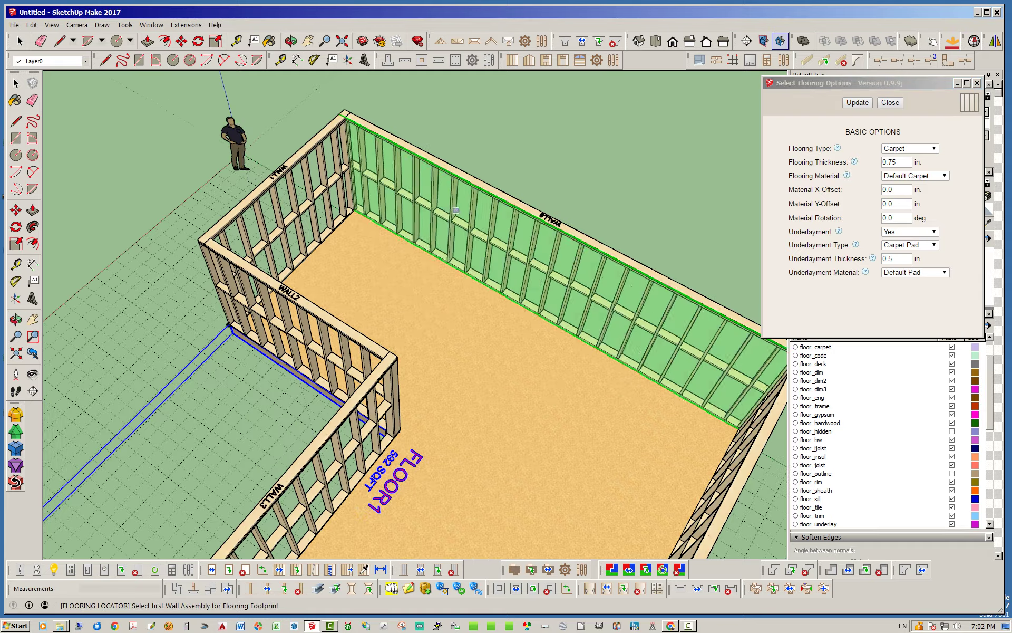
pyautogui.click(284, 208)
pyautogui.click(475, 228)
pyautogui.moveTo(422, 237); pyautogui.dragTo(633, 238, button='middle')
pyautogui.click(311, 200)
pyautogui.click(570, 95)
pyautogui.moveTo(557, 154); pyautogui.dragTo(685, 185, button='middle')
pyautogui.click(361, 148)
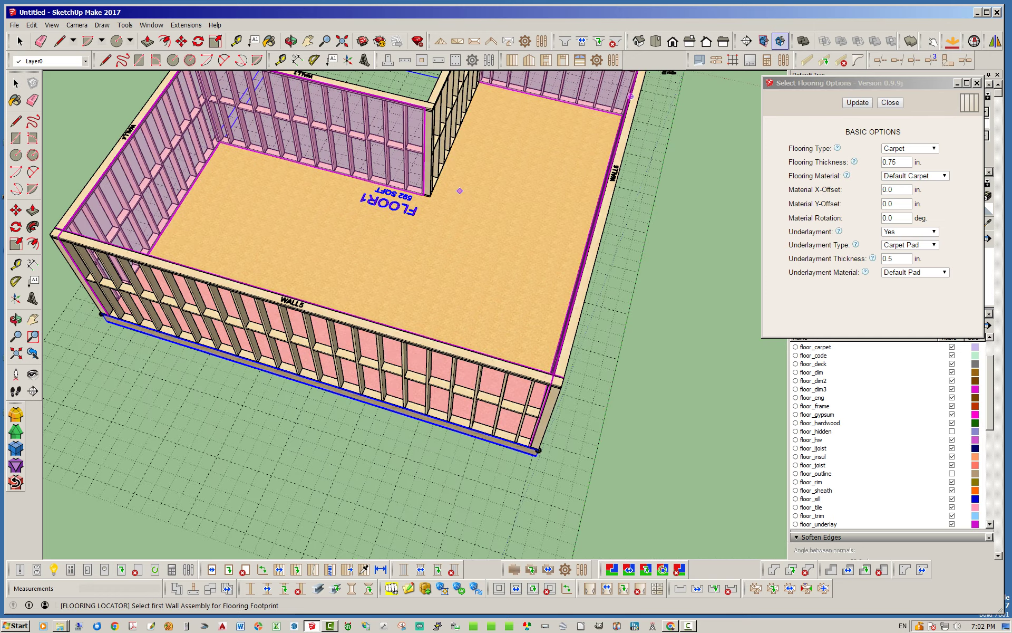
pyautogui.moveTo(458, 190); pyautogui.dragTo(250, 229, button='middle')
pyautogui.click(573, 164)
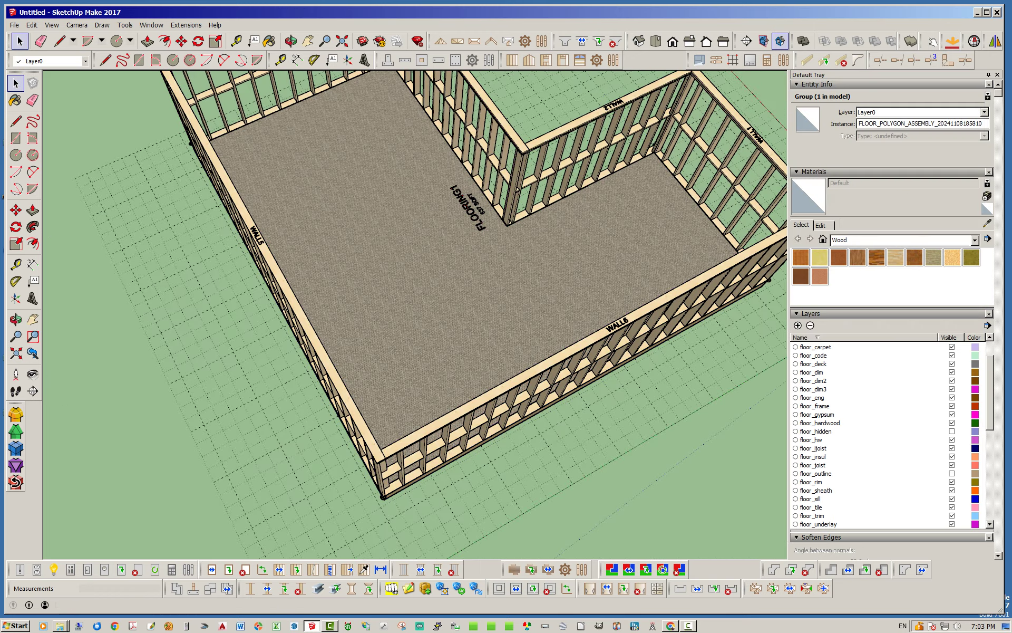
# - Move the floor's notch edge beside WALL2 out to the outer corner of WALL1 and WALL2
pyautogui.scroll(-3, 475, 263)
pyautogui.moveTo(580, 238); pyautogui.dragTo(490, 295, button='middle')
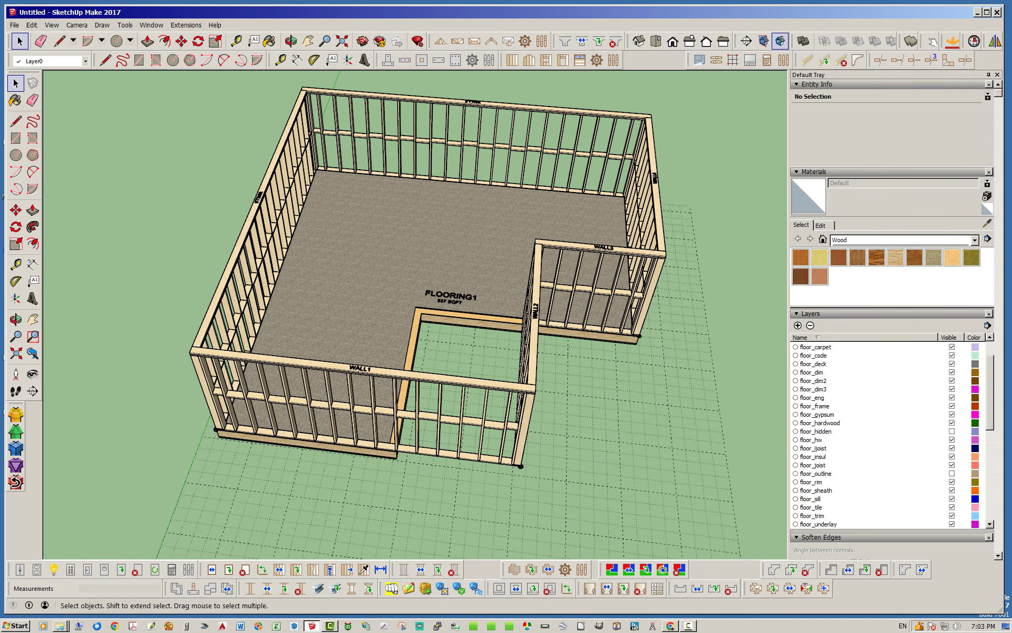
pyautogui.click(547, 569)
pyautogui.click(412, 358)
pyautogui.click(521, 465)
pyautogui.click(607, 422)
# - Examine how the widened floor and its carpet fit the walls from several sides
pyautogui.moveTo(580, 401); pyautogui.dragTo(459, 369, button='middle')
pyautogui.scroll(3, 432, 428)
pyautogui.moveTo(412, 430); pyautogui.dragTo(506, 438, button='middle')
pyautogui.scroll(-2, 506, 438)
pyautogui.scroll(-4, 504, 439)
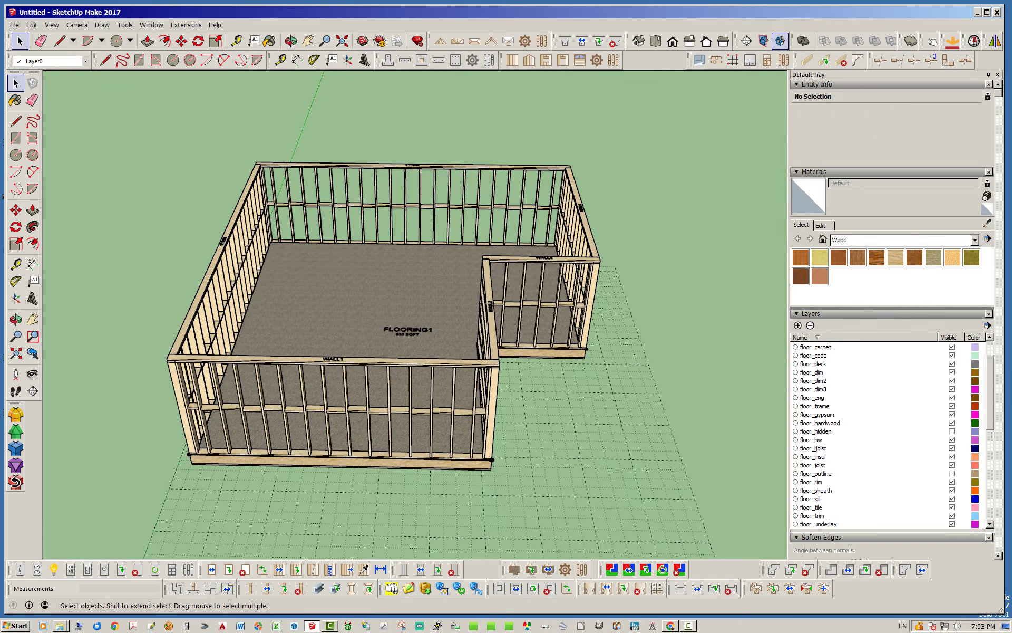
pyautogui.moveTo(505, 439); pyautogui.dragTo(414, 409, button='middle')
pyautogui.moveTo(535, 413); pyautogui.dragTo(598, 398, button='middle')
pyautogui.scroll(-3, 598, 398)
pyautogui.scroll(3, 448, 413)
pyautogui.moveTo(448, 412); pyautogui.dragTo(408, 425, button='middle')
pyautogui.scroll(-3, 464, 355)
pyautogui.moveTo(464, 354); pyautogui.dragTo(444, 457, button='middle')
pyautogui.scroll(3, 444, 456)
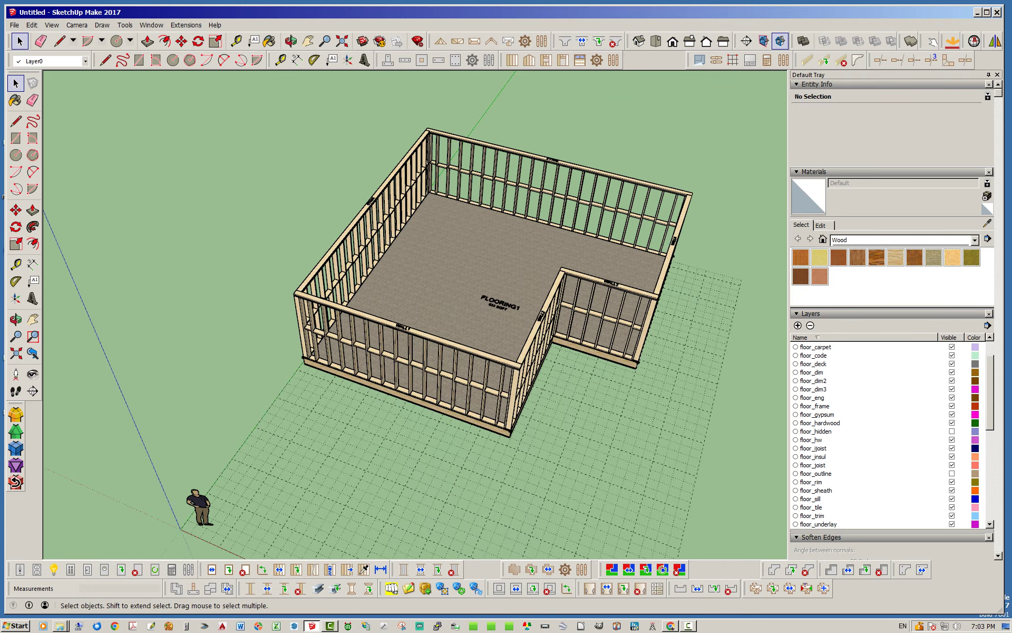
# - Try moving the floor edge under WALL1 outward past the wall, and regenerate the floor assembly
pyautogui.click(548, 570)
pyautogui.scroll(2, 453, 422)
pyautogui.click(396, 395)
pyautogui.click(438, 519)
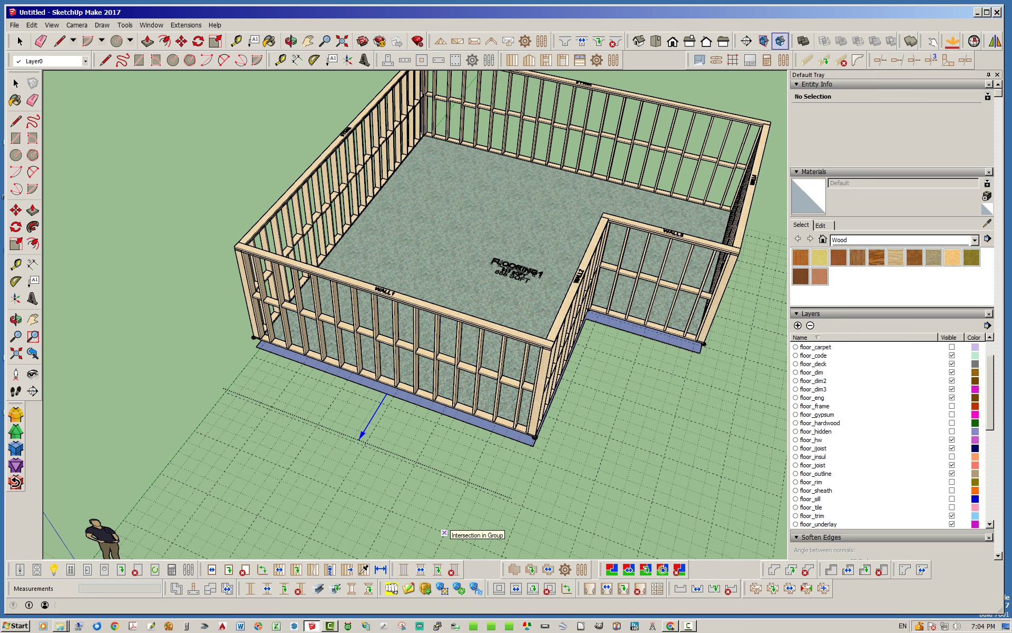
pyautogui.moveTo(327, 327); pyautogui.dragTo(530, 313, button='middle')
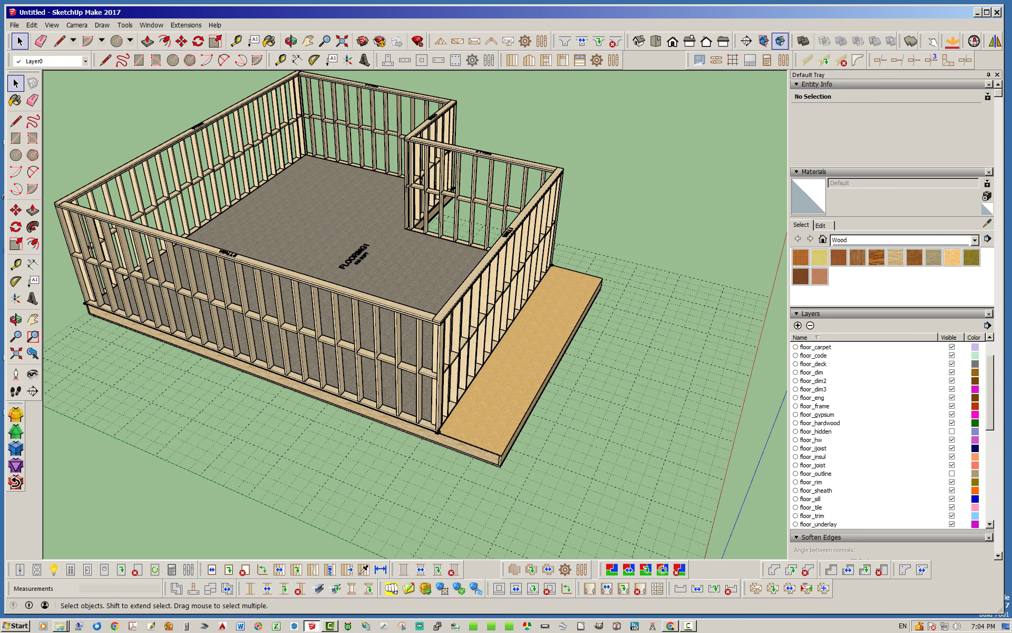
pyautogui.rightClick(483, 414)
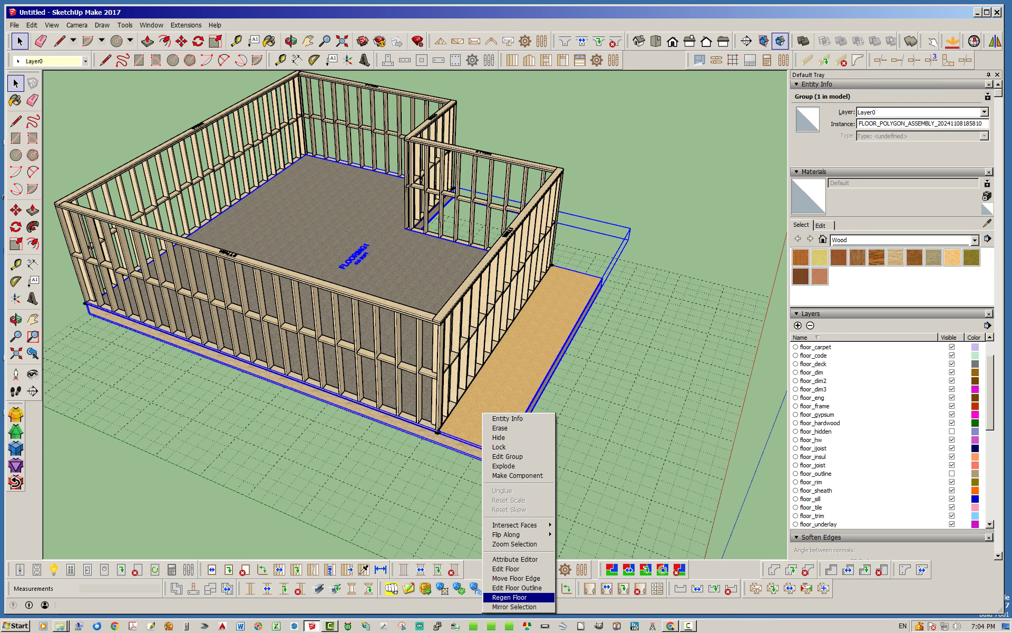
pyautogui.click(510, 597)
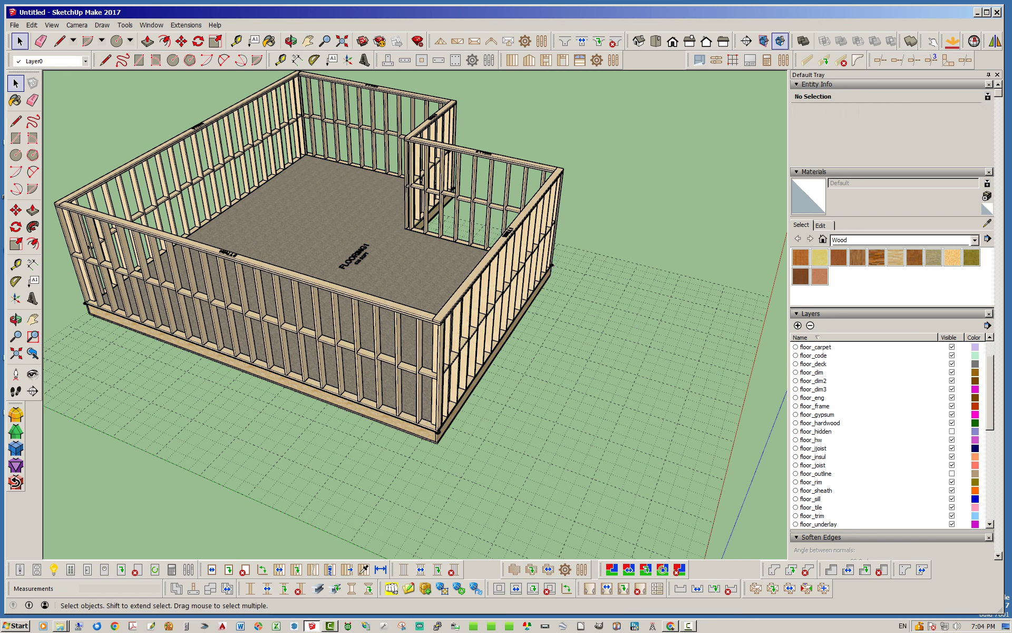
# - Review the floor assembly's edit options and close them
pyautogui.moveTo(438, 369); pyautogui.dragTo(285, 353, button='middle')
pyautogui.scroll(2, 464, 369)
pyautogui.rightClick(464, 371)
pyautogui.click(794, 52)
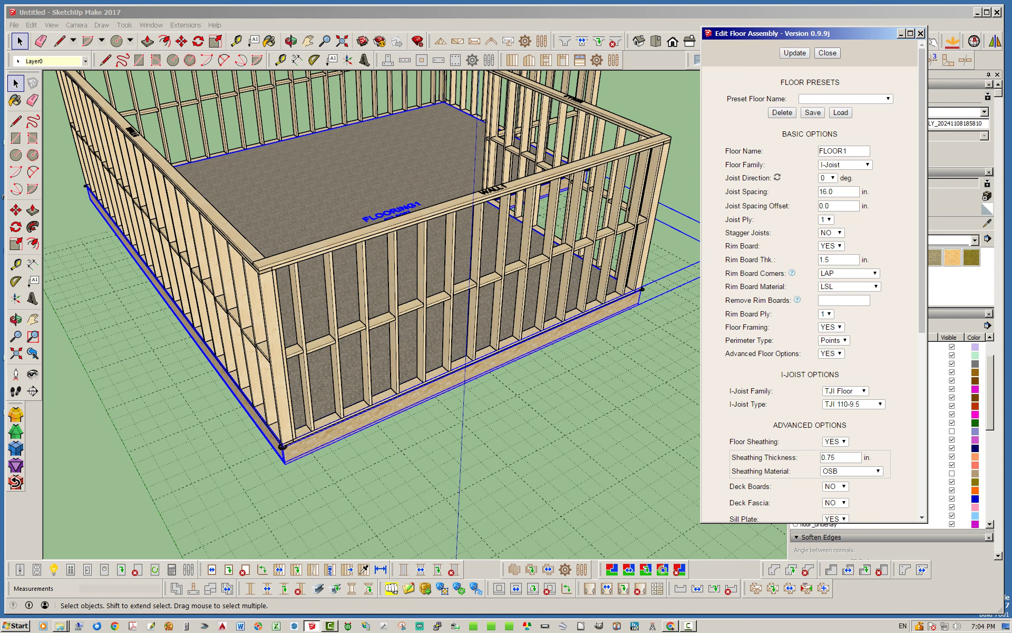
pyautogui.click(827, 53)
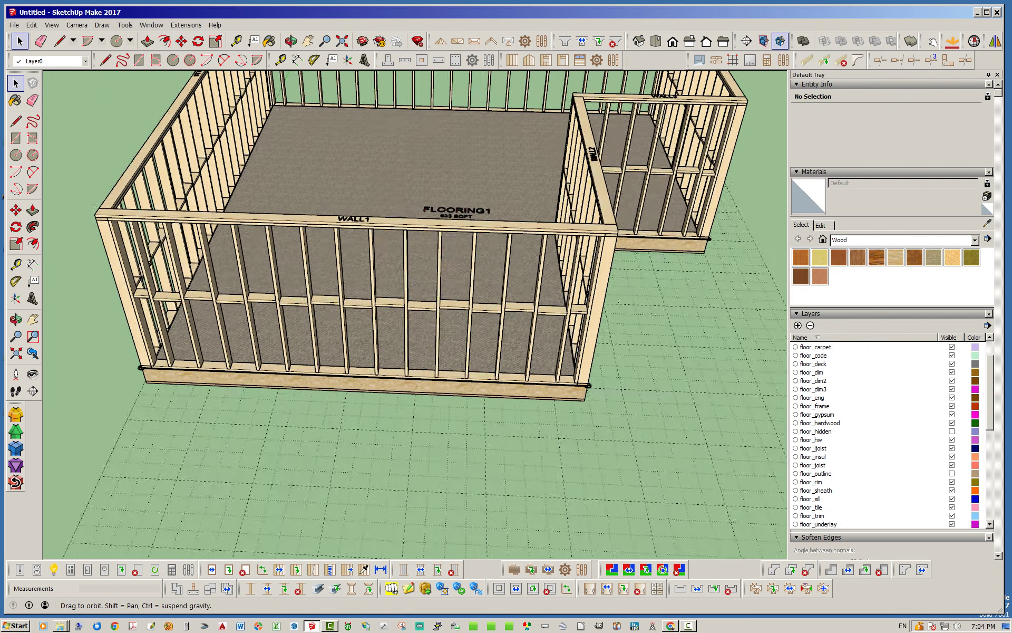
# - Move the floor edge under WALL1 outward by 4'
pyautogui.click(548, 569)
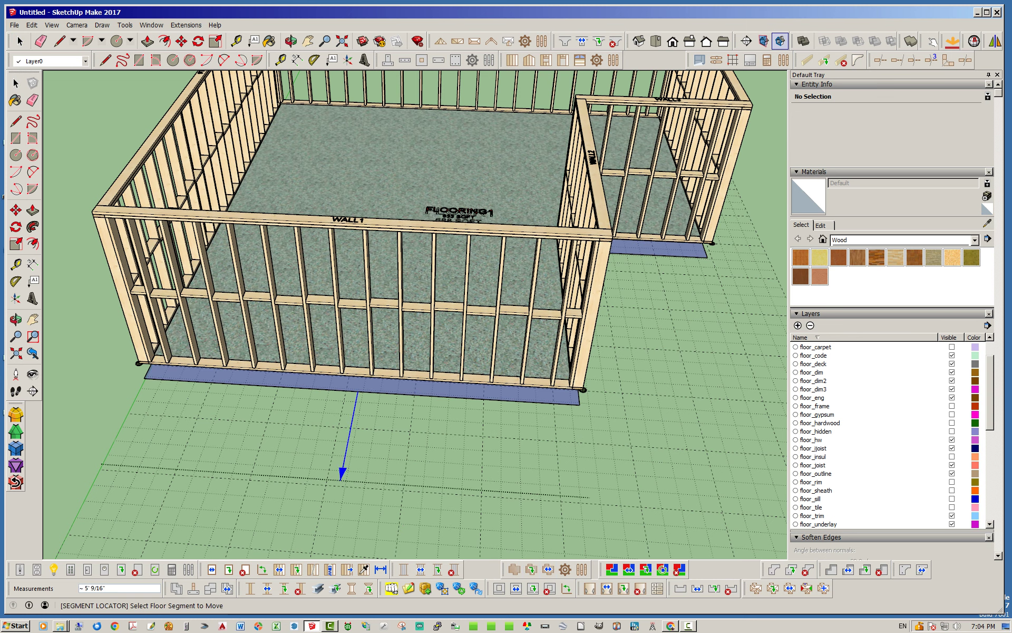
pyautogui.scroll(-3, 398, 532)
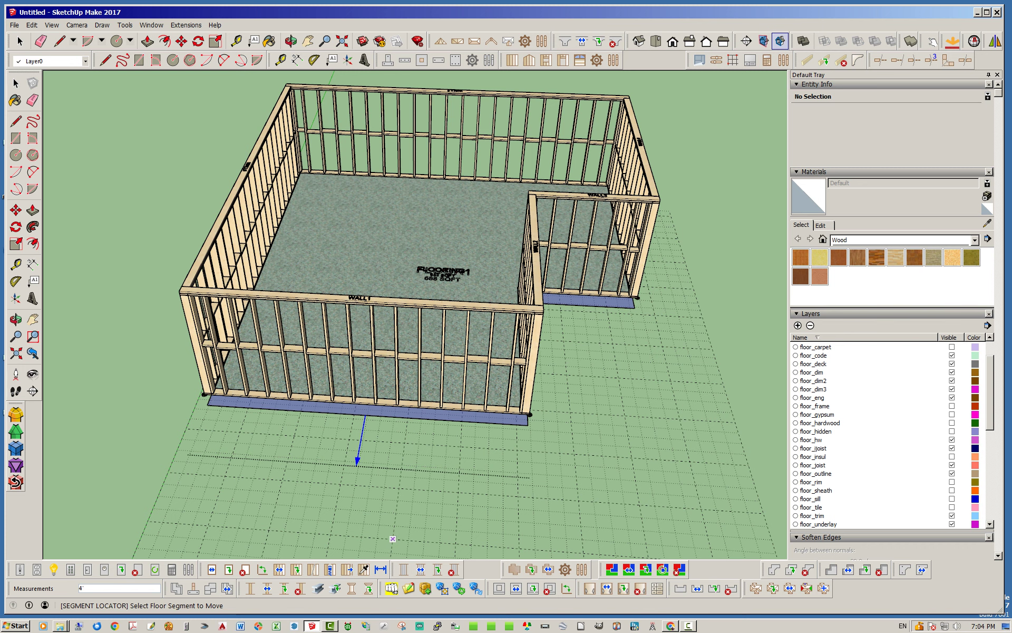
pyautogui.press('Return')
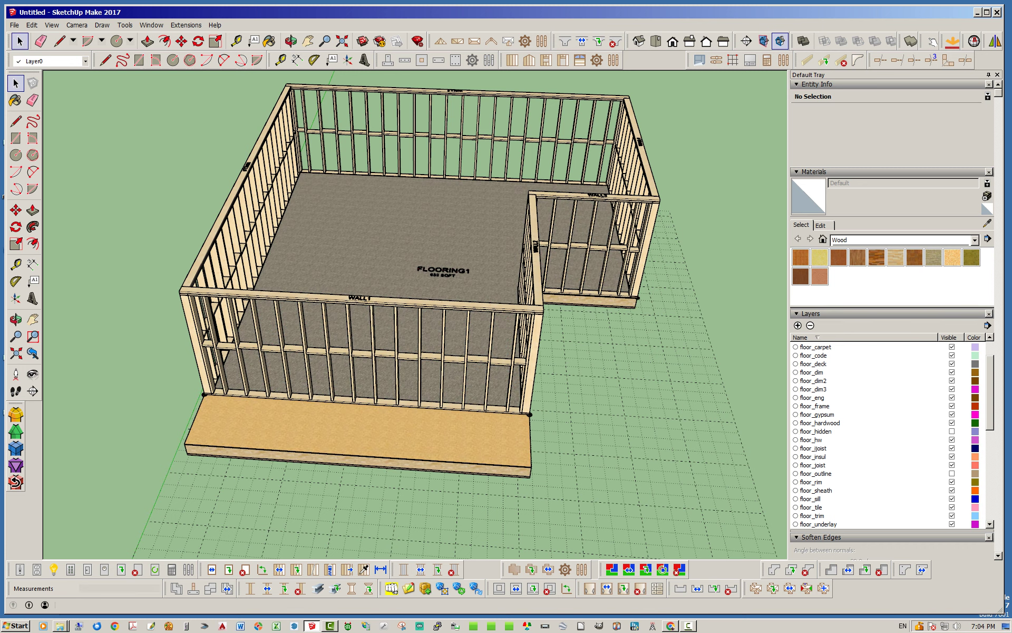
# - Examine the floor extension outside WALL1 by selecting the wall and the floor assembly, and clear the selection
pyautogui.scroll(2, 547, 491)
pyautogui.scroll(-5, 415, 314)
pyautogui.moveTo(547, 369); pyautogui.dragTo(316, 369, button='middle')
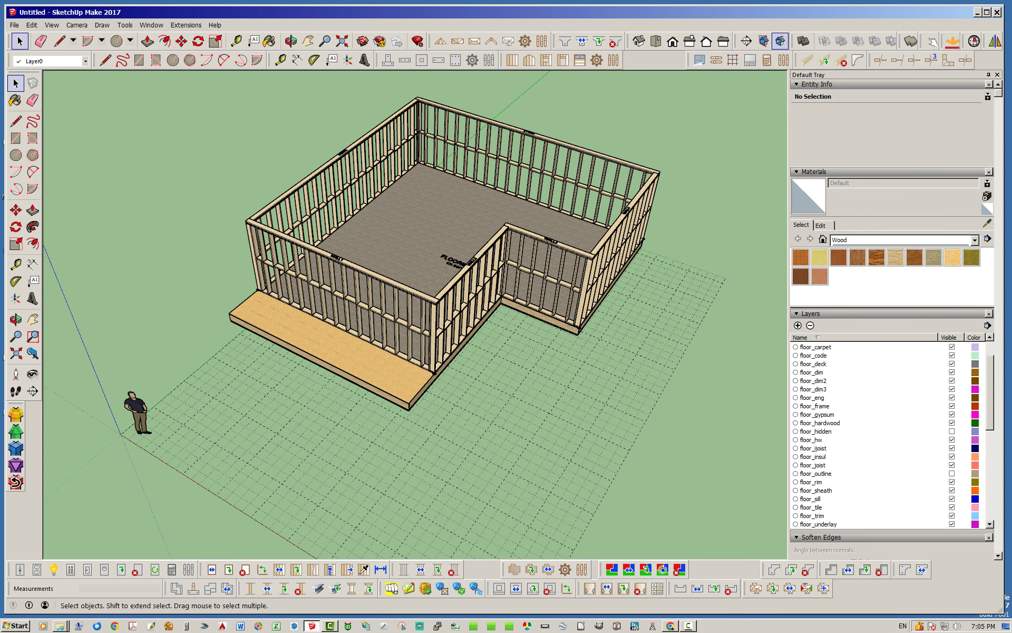
pyautogui.click(367, 316)
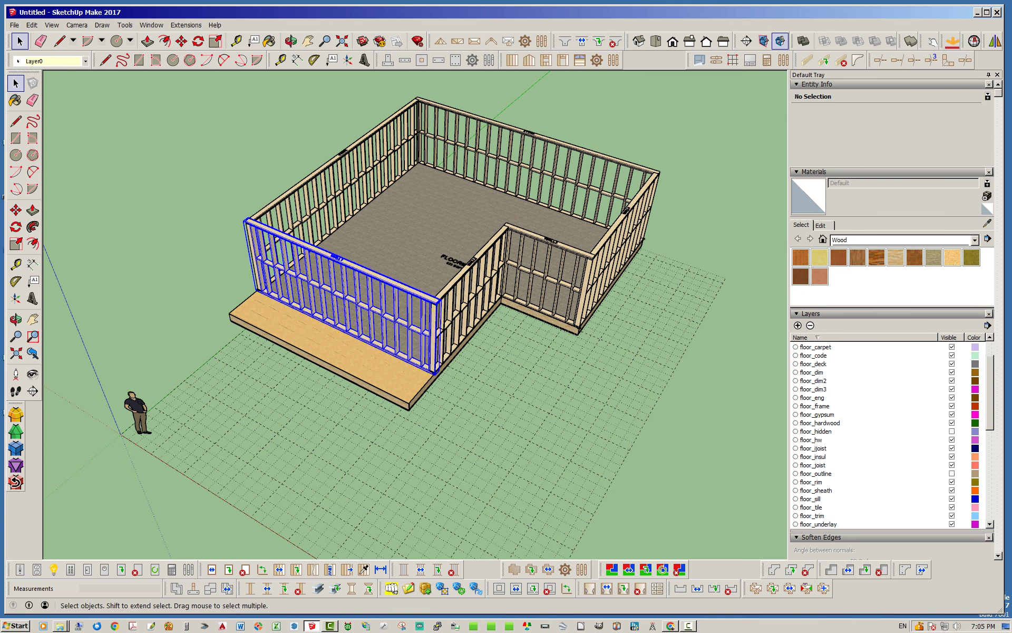
pyautogui.scroll(3, 367, 316)
pyautogui.click(332, 370)
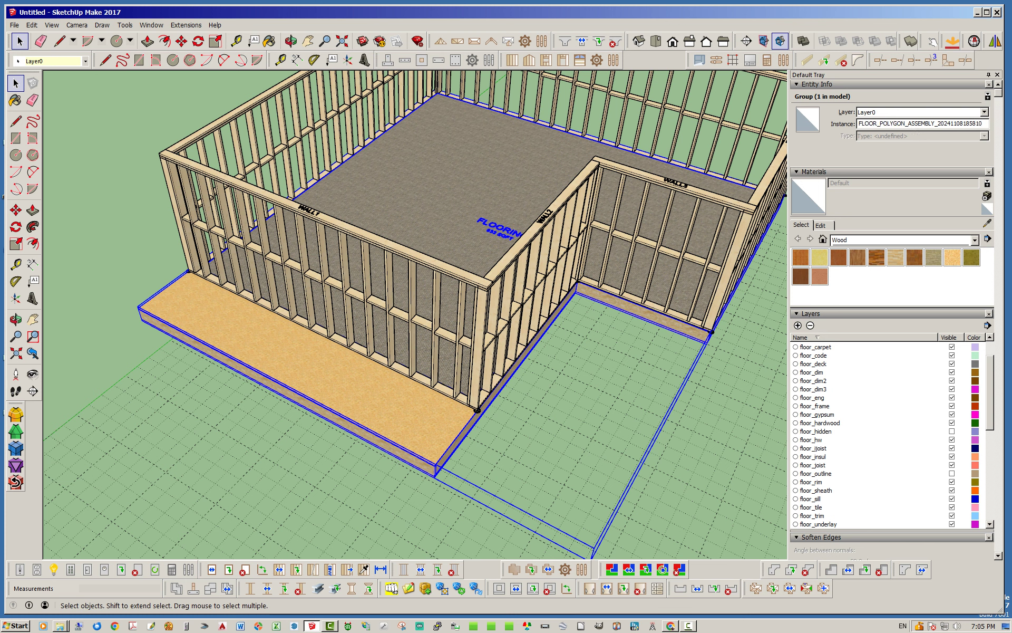
pyautogui.scroll(-3, 306, 342)
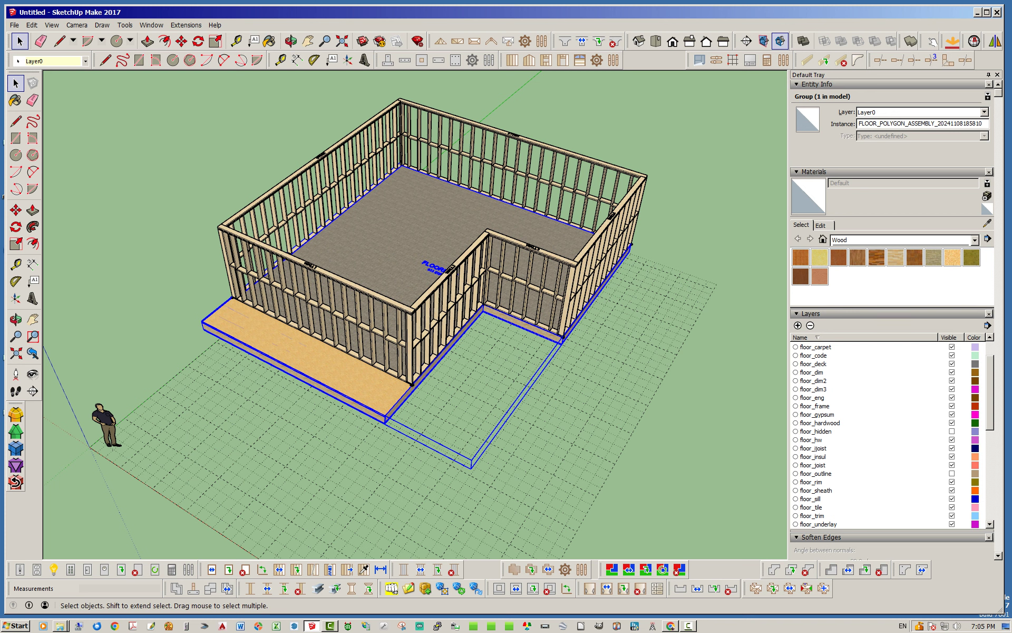
pyautogui.hotkey('ctrl', 't')
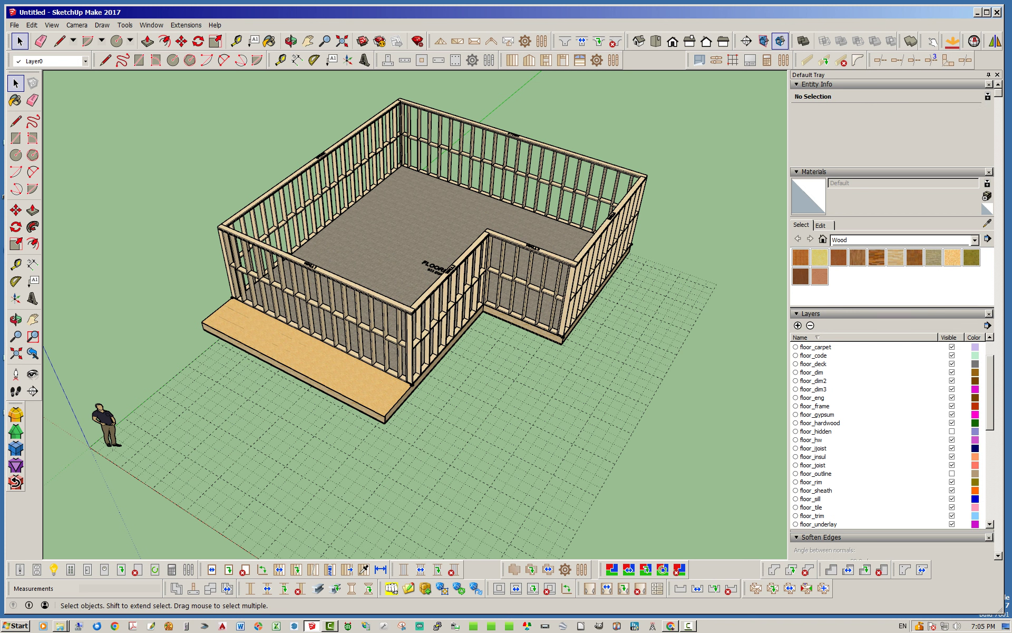
pyautogui.hotkey('alt', 'Tab')
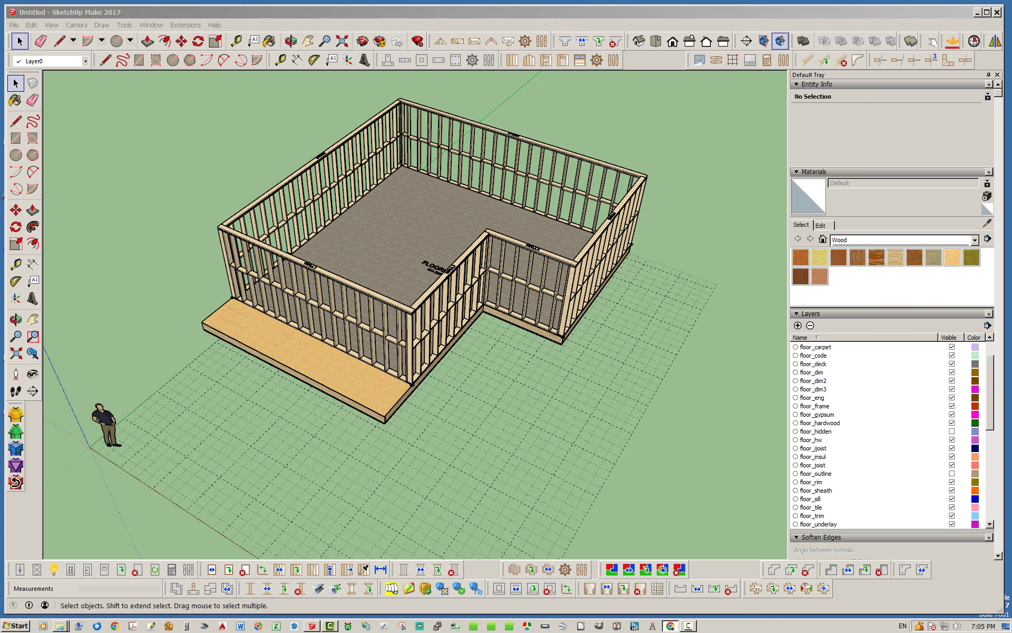